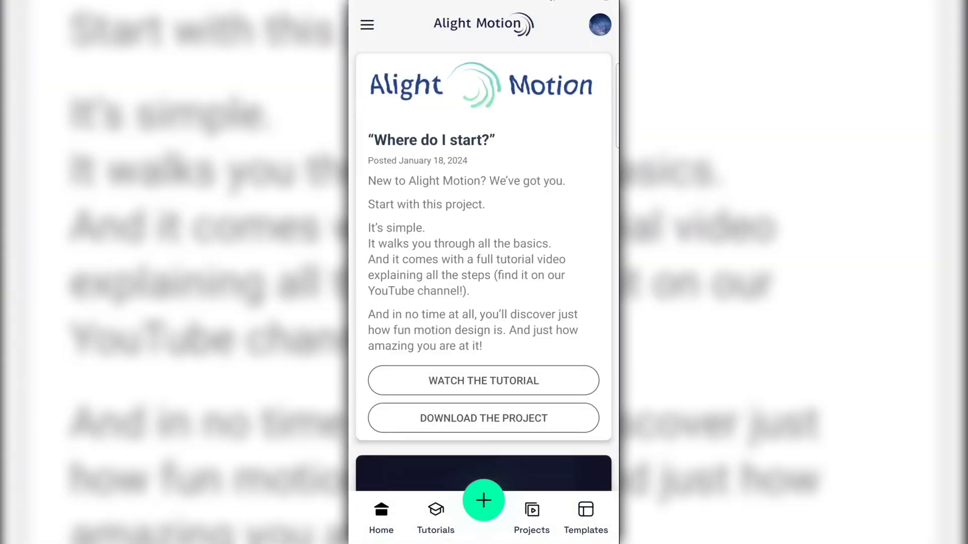
# - Create a new 4:5 project at 2160p and export it as an XML file
pyautogui.click(483, 501)
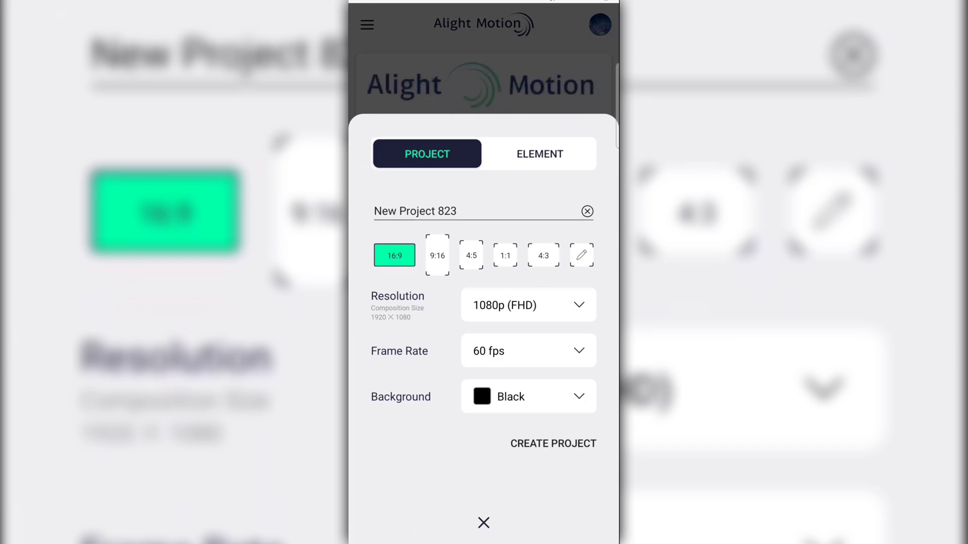
pyautogui.click(471, 255)
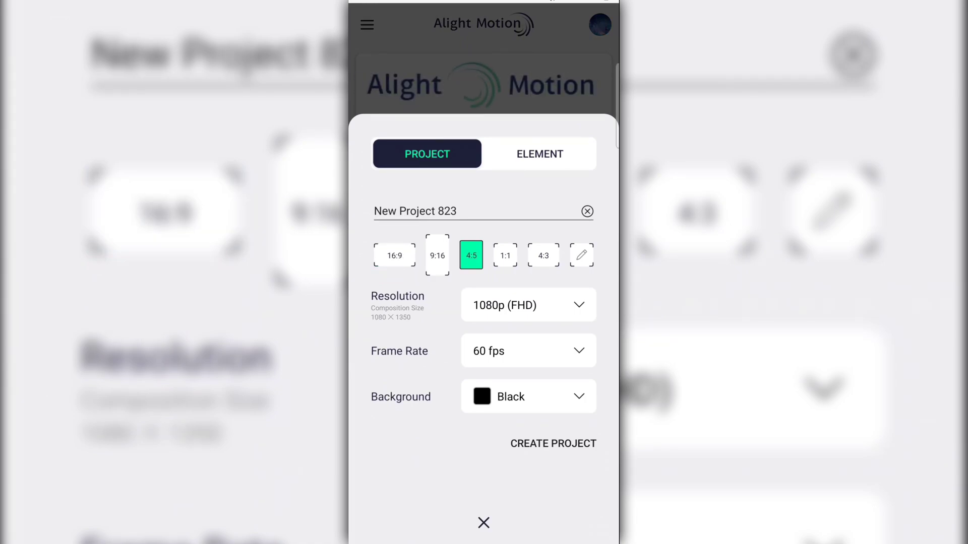
pyautogui.click(529, 304)
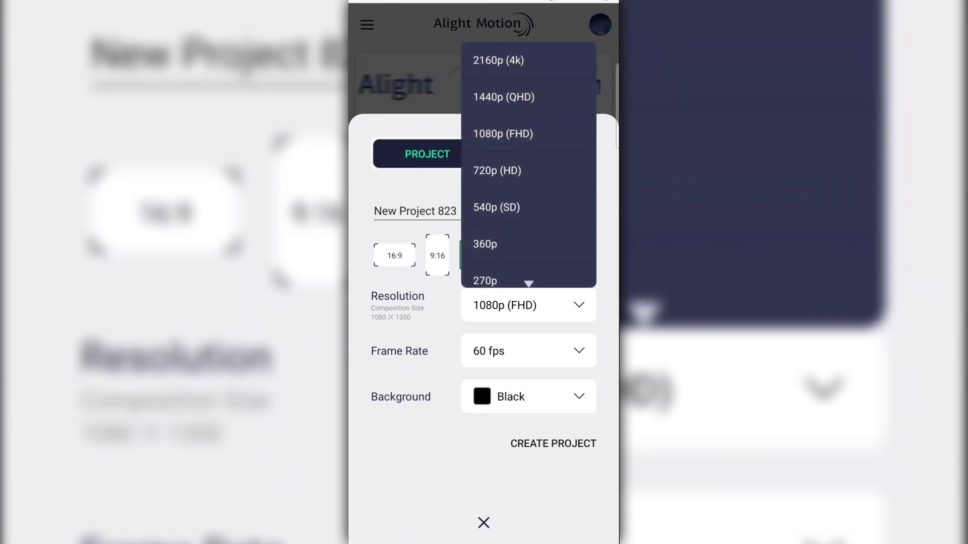
pyautogui.click(529, 53)
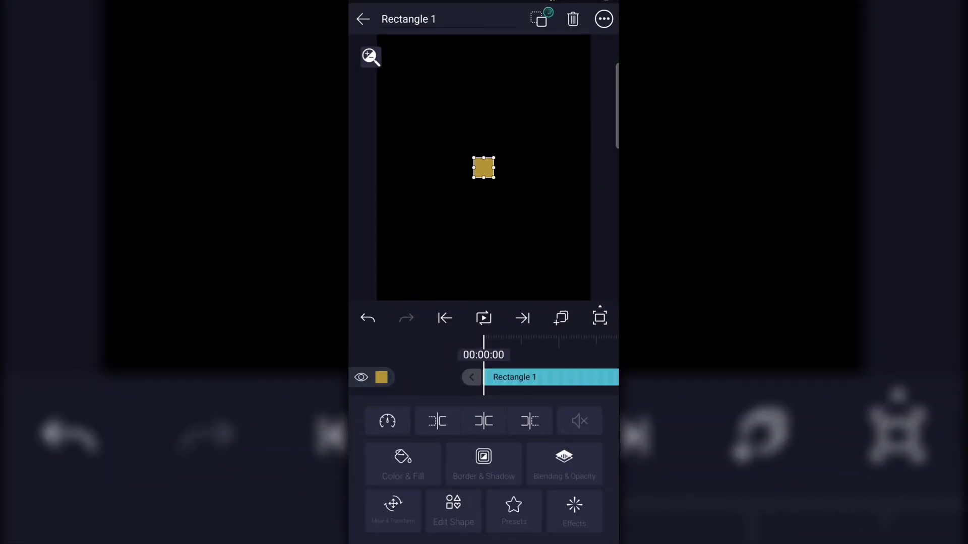
pyautogui.click(603, 19)
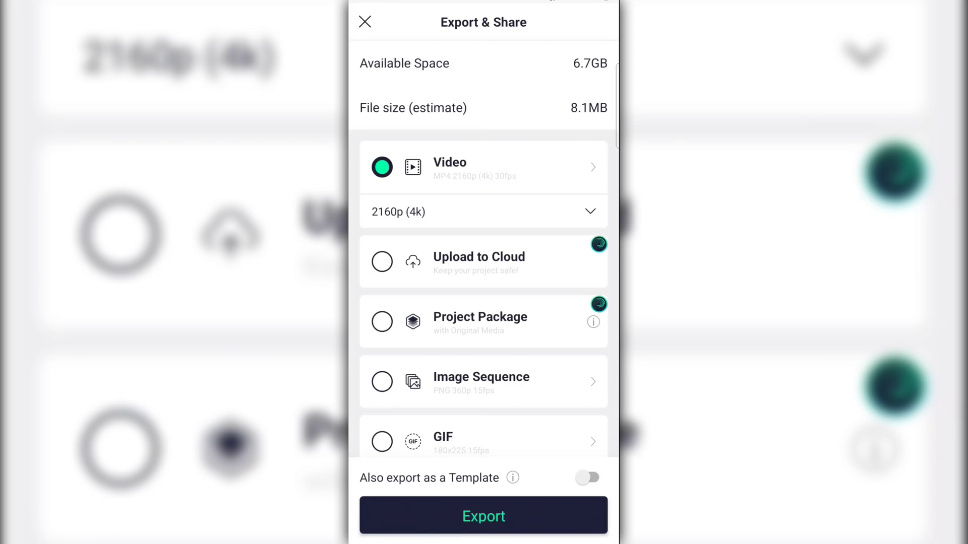
pyautogui.scroll(-3, 484, 341)
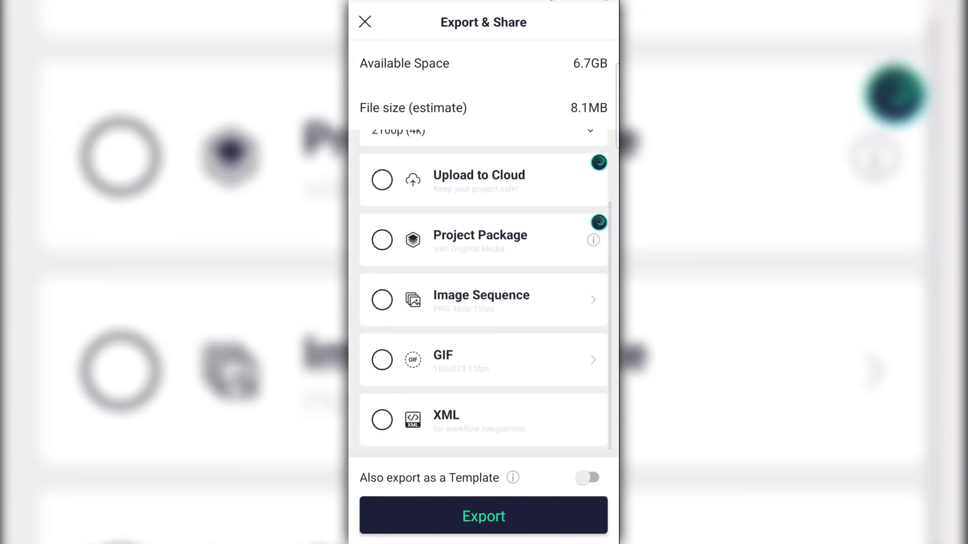
pyautogui.click(382, 420)
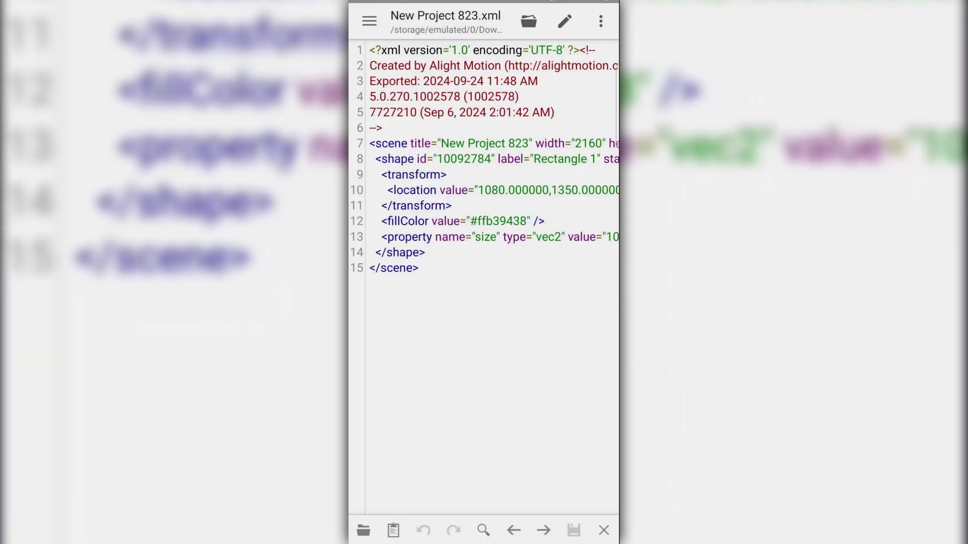
pyautogui.hscroll(8, 485, 189)
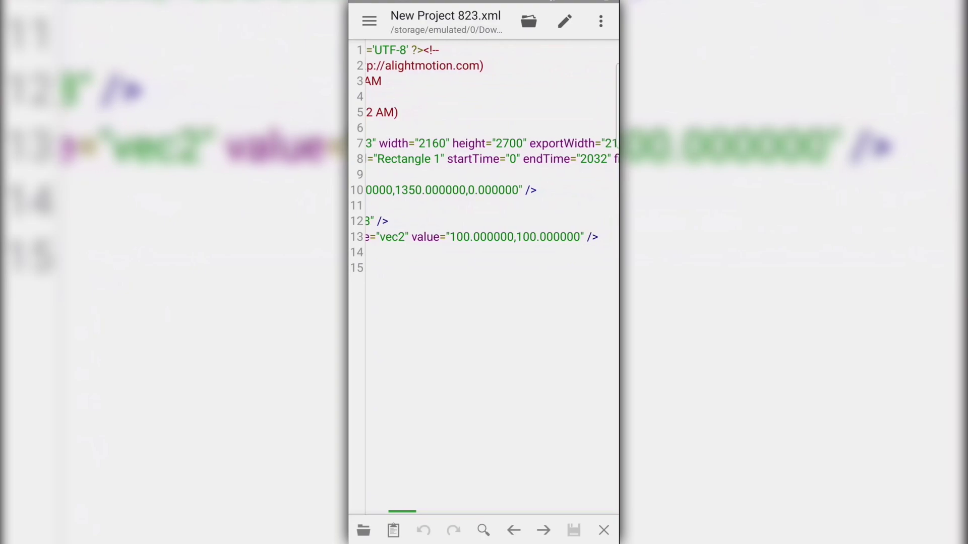
pyautogui.hscroll(8, 484, 189)
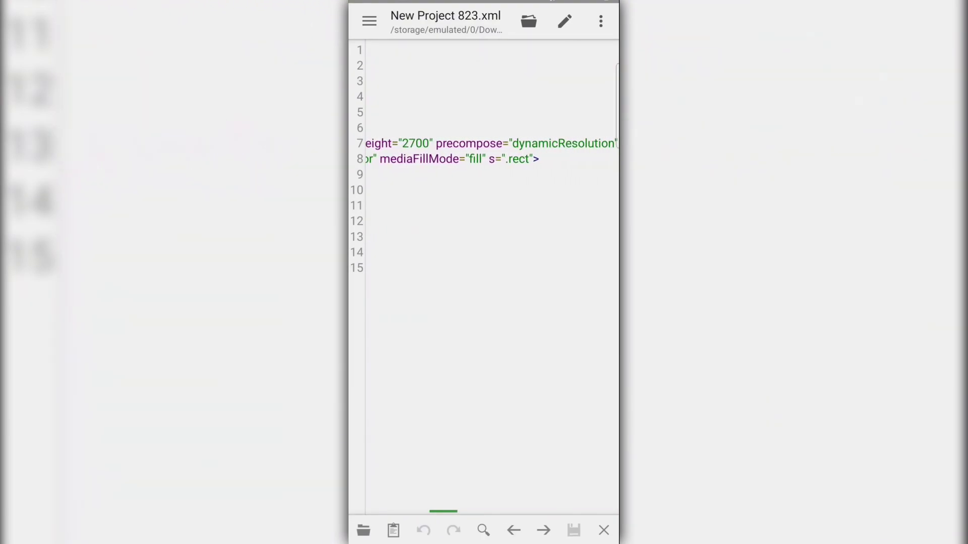
pyautogui.hscroll(8, 484, 189)
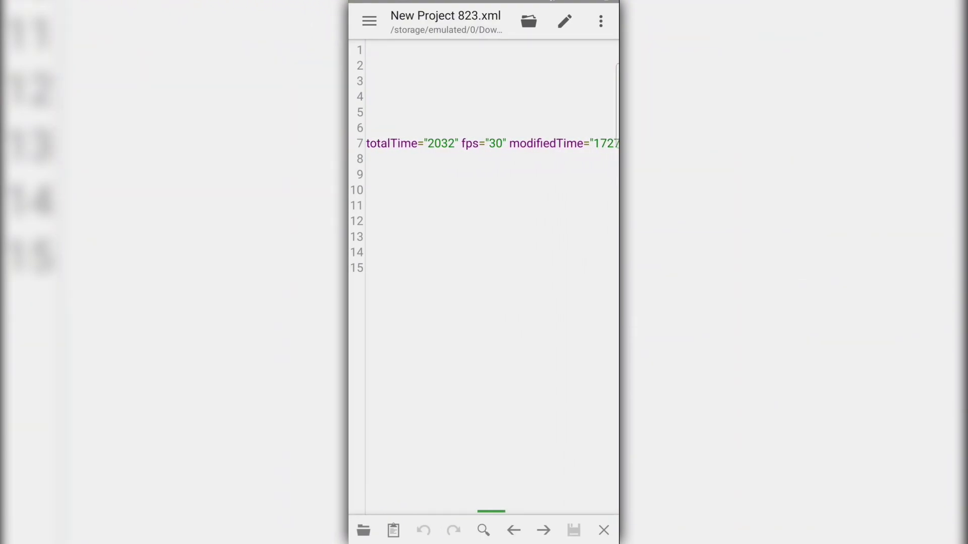
# - Delete the fps value 30 on line 7 of the XML to replace it with 120
pyautogui.click(475, 143)
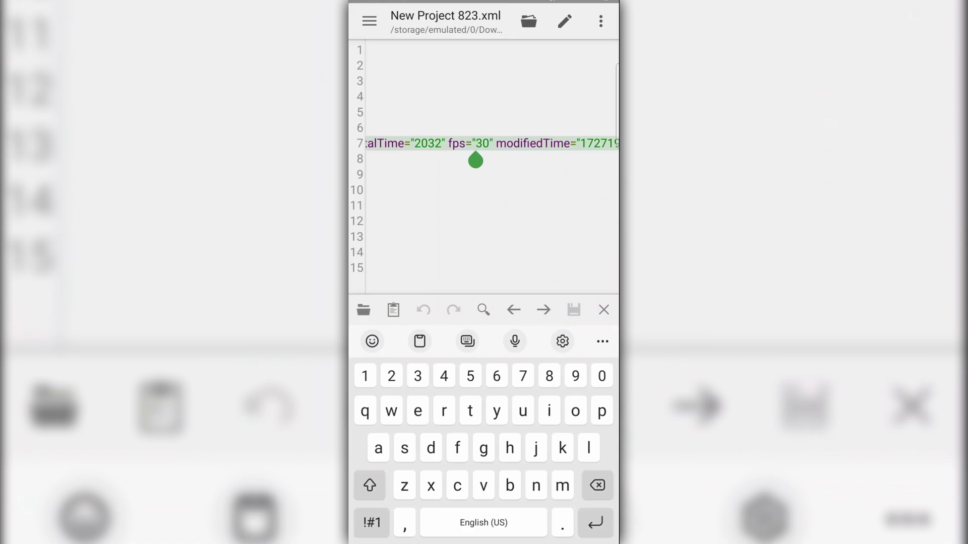
pyautogui.rightClick(371, 159)
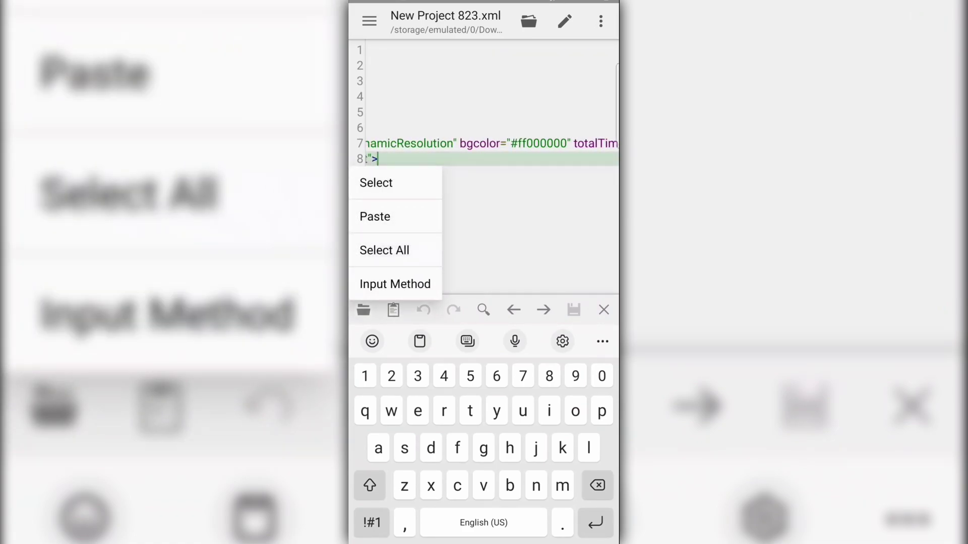
pyautogui.click(378, 217)
pyautogui.hscroll(6, 484, 189)
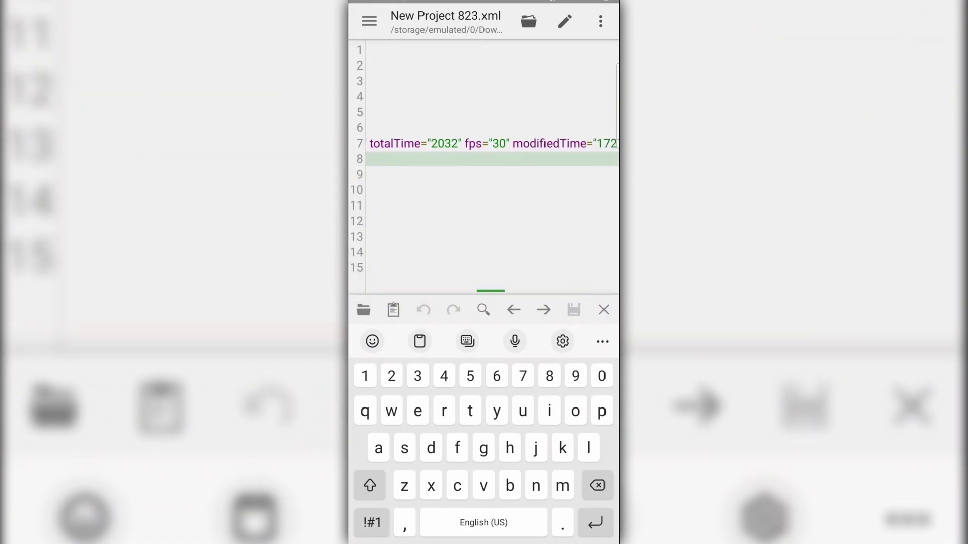
pyautogui.click(487, 143)
pyautogui.press('BackSpace')
pyautogui.press('BackSpace')
pyautogui.write('0')
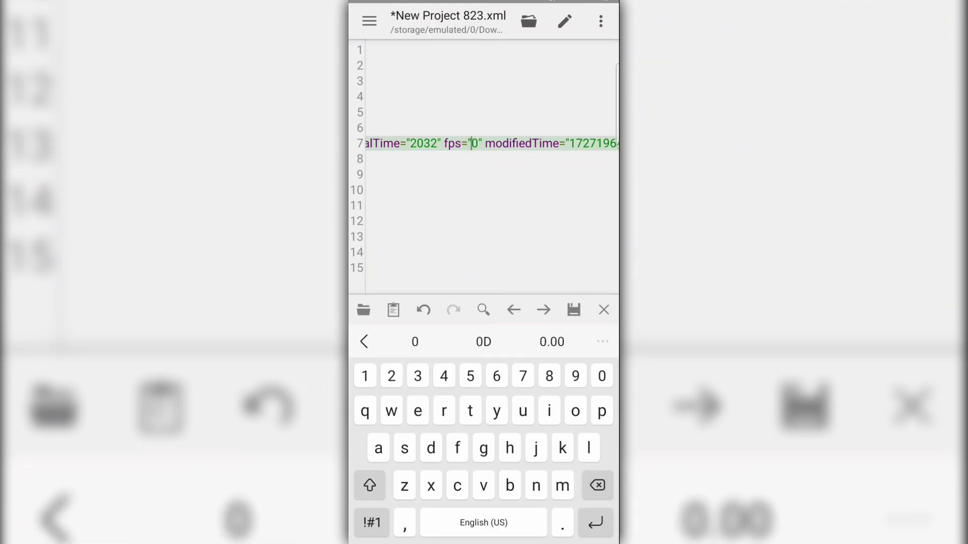
pyautogui.write('12')
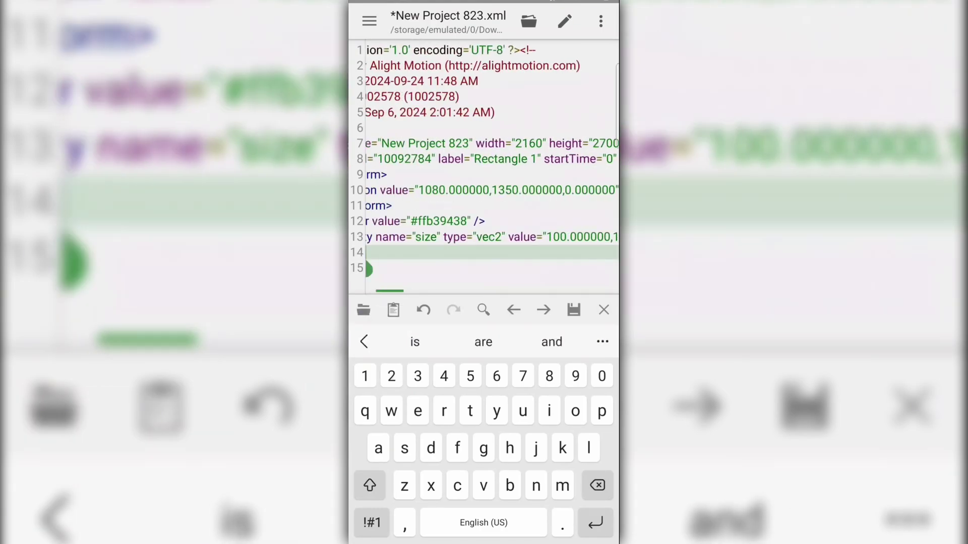
pyautogui.click(601, 21)
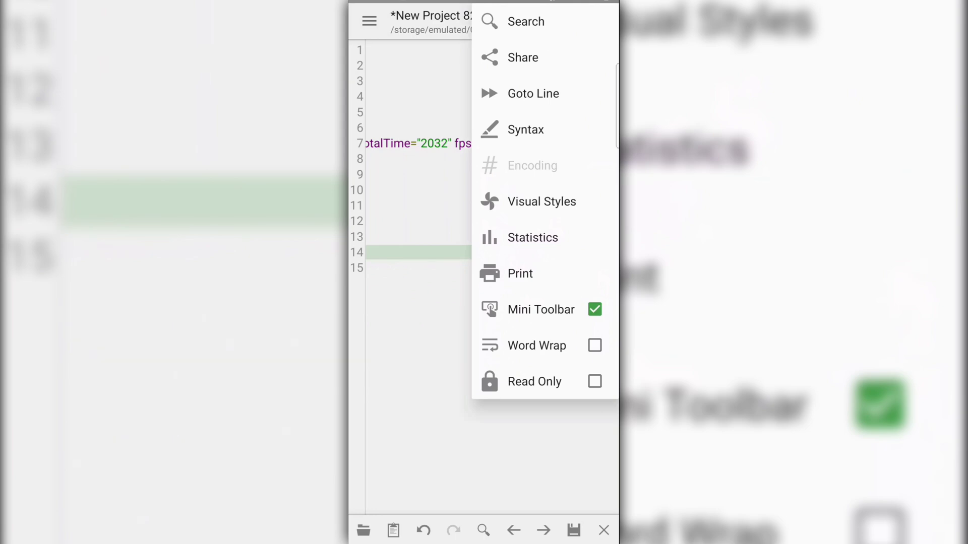
pyautogui.click(521, 250)
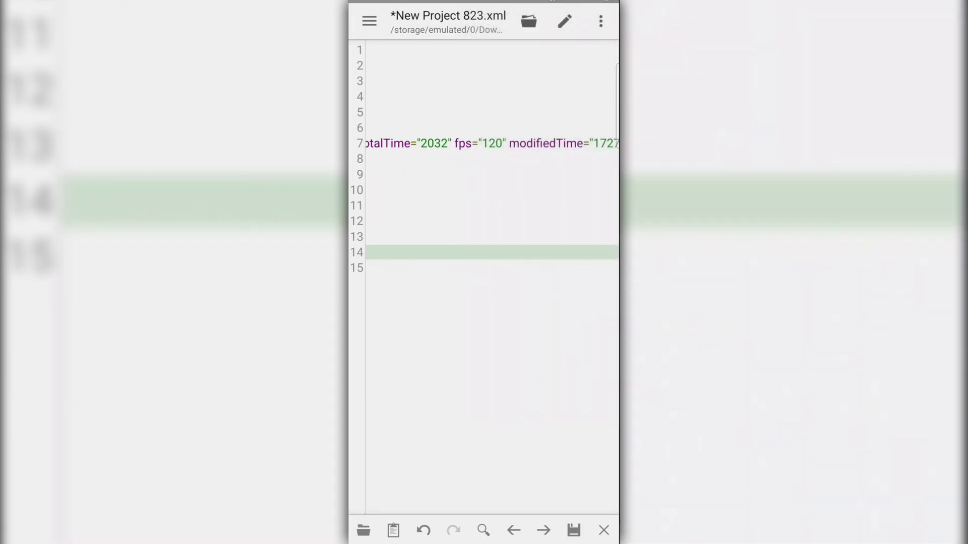
# - Save the edited XML file with the 120 fps value
pyautogui.click(573, 531)
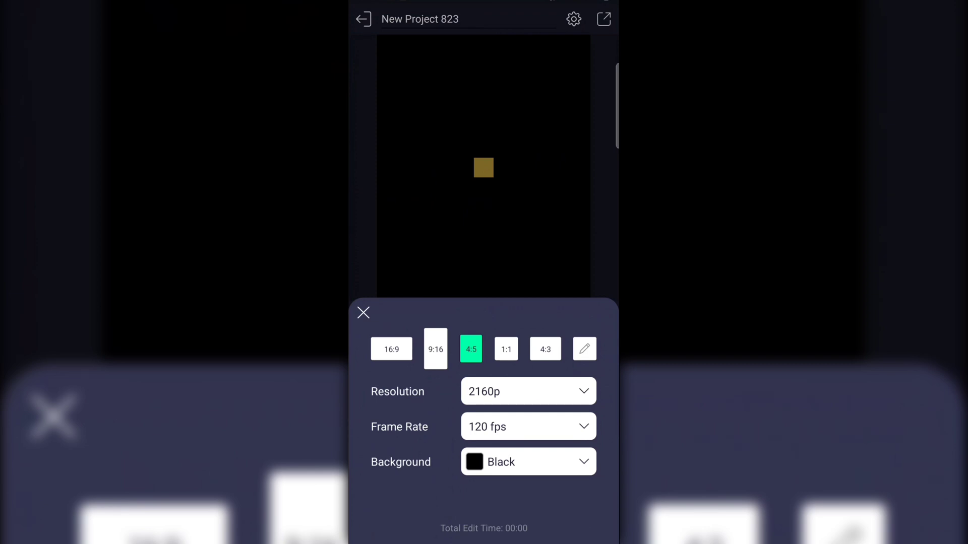
# - Review the Frame Rate options, then save the exported 120 fps video to the gallery
pyautogui.click(528, 427)
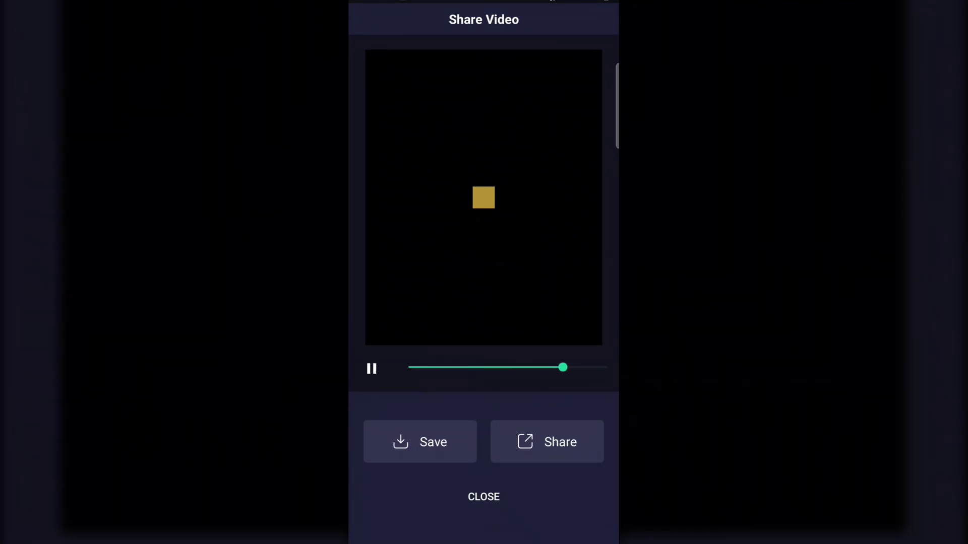
pyautogui.click(420, 442)
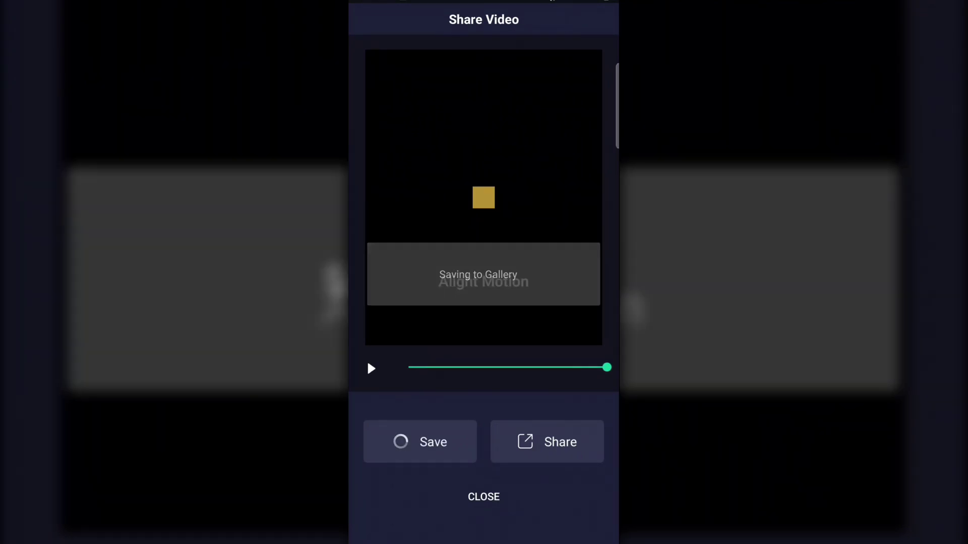